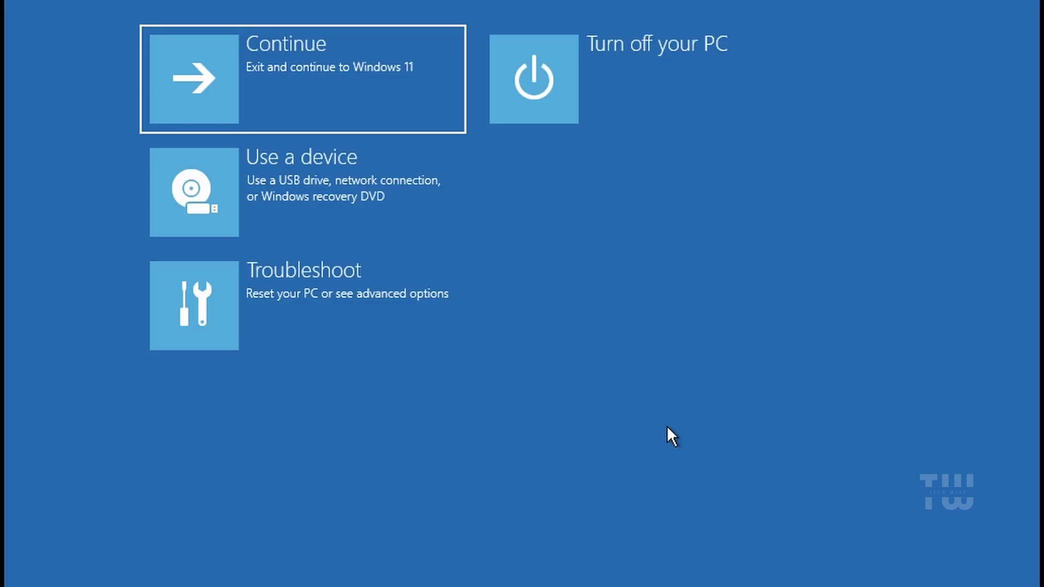
Run Startup Repair from Troubleshoot > Advanced options and let it finish diagnosing.
{"action": "left_click", "coordinate": [390, 317]}
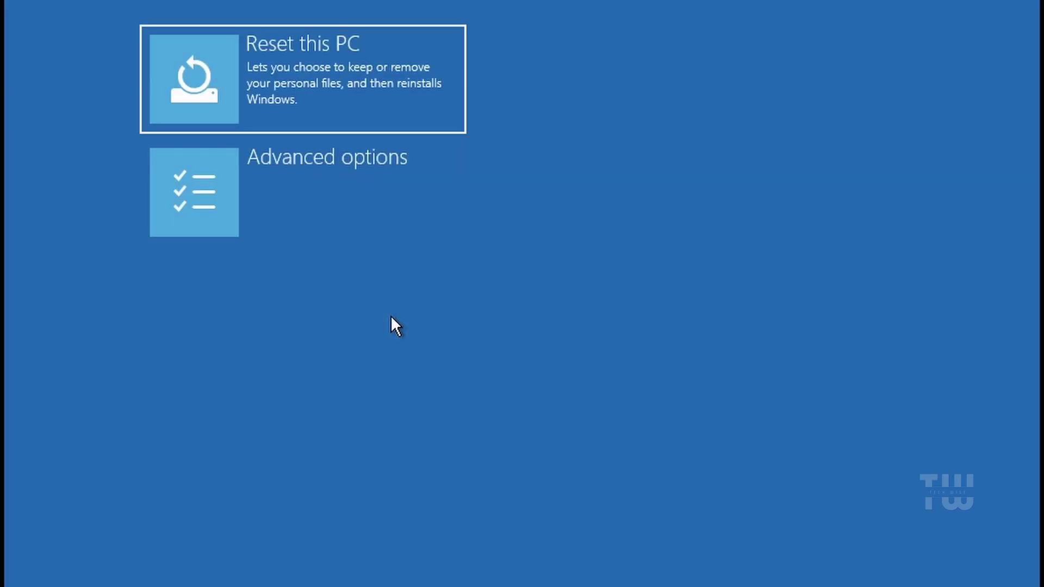
{"action": "left_click", "coordinate": [296, 213]}
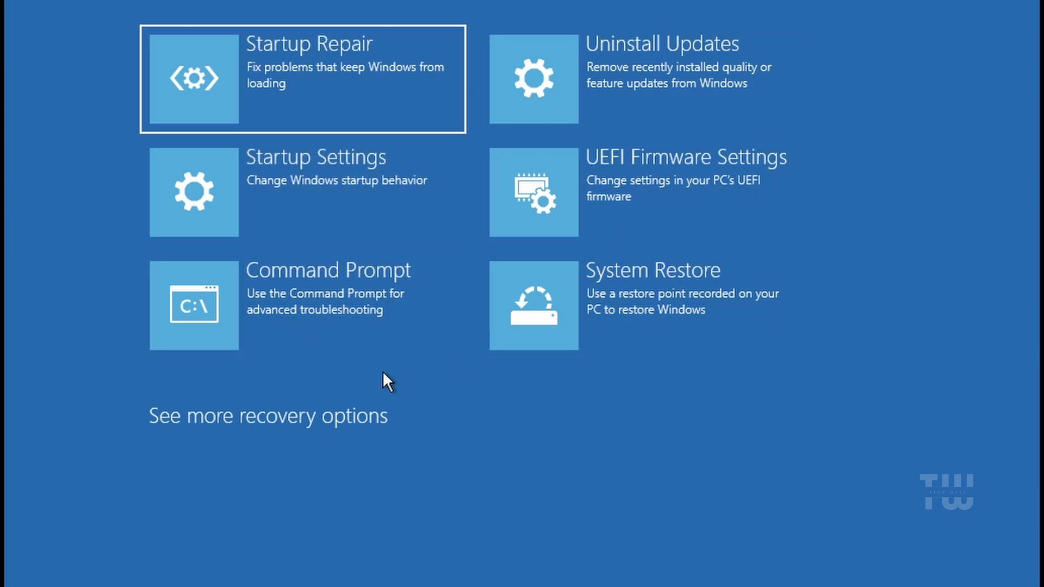
{"action": "left_click", "coordinate": [348, 89]}
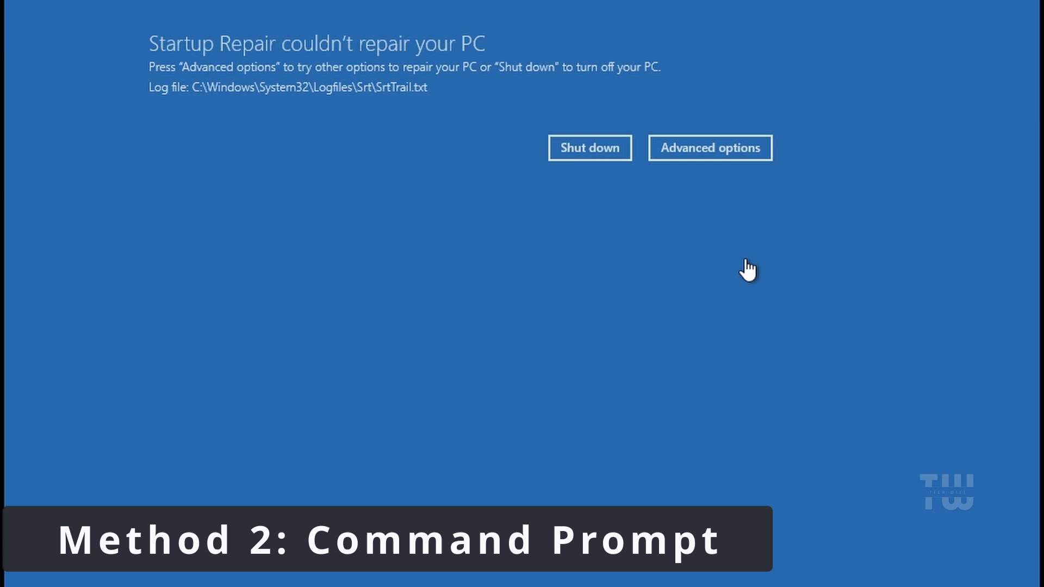
Leave the failed repair screen and return to Troubleshoot > Advanced options for Command Prompt.
{"action": "left_click", "coordinate": [751, 157]}
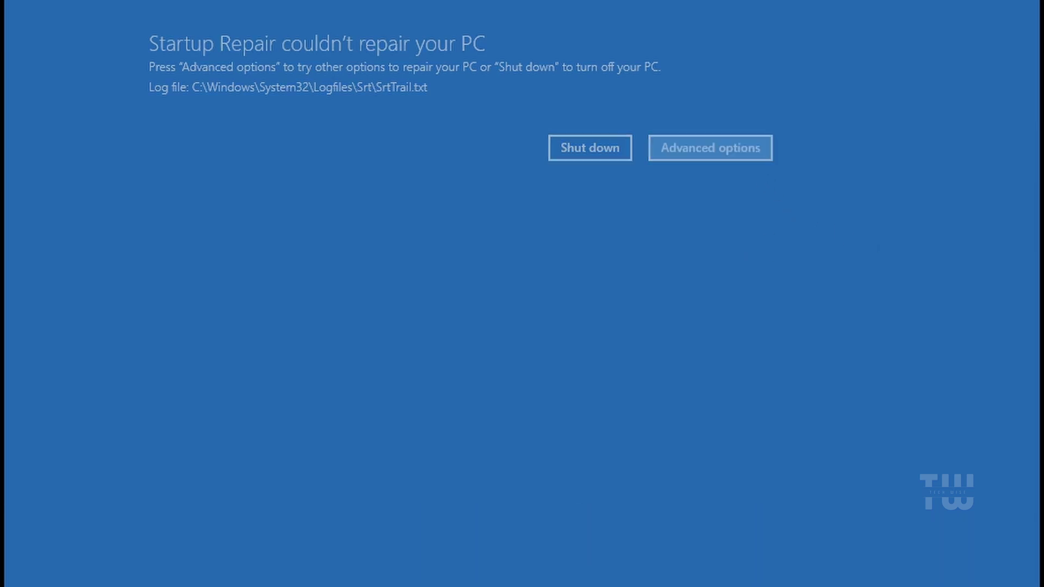
{"action": "left_click", "coordinate": [389, 329]}
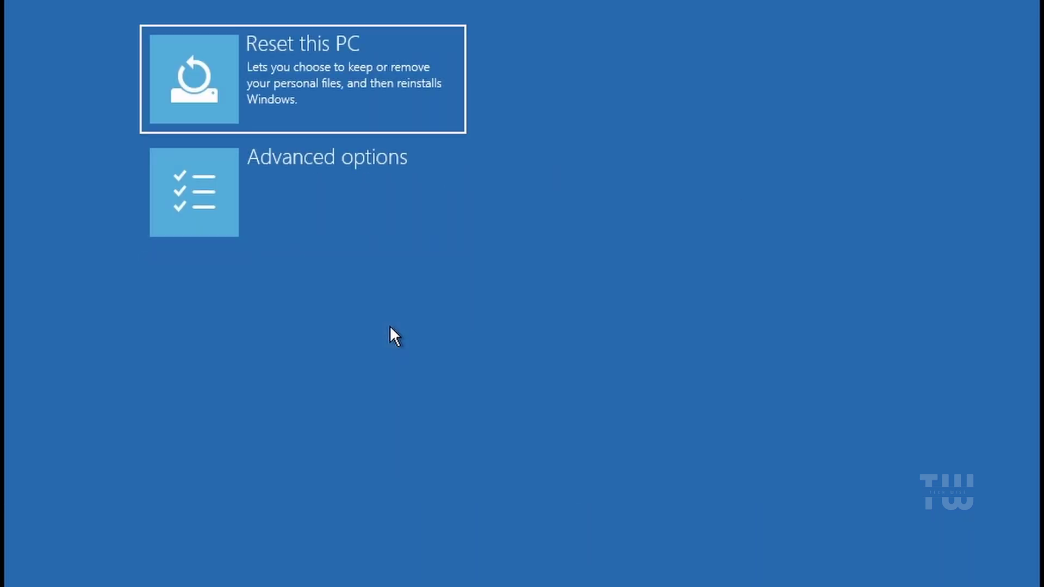
{"action": "left_click", "coordinate": [336, 221]}
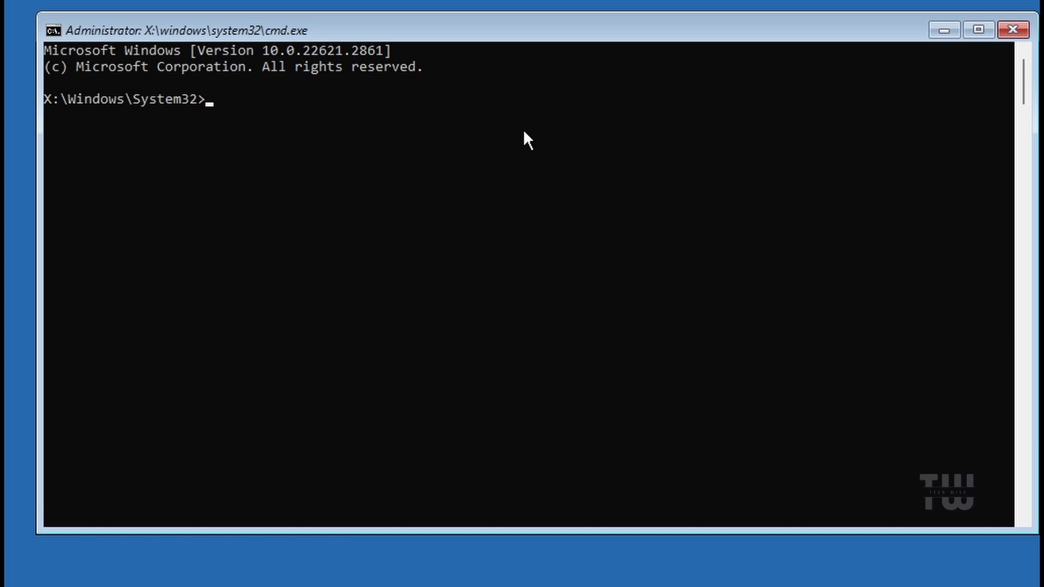
Run bootrec.exe /fixmbr, /fixboot and /scanos in Command Prompt.
{"action": "type", "text": "bootrec.exe /fixmbr"}
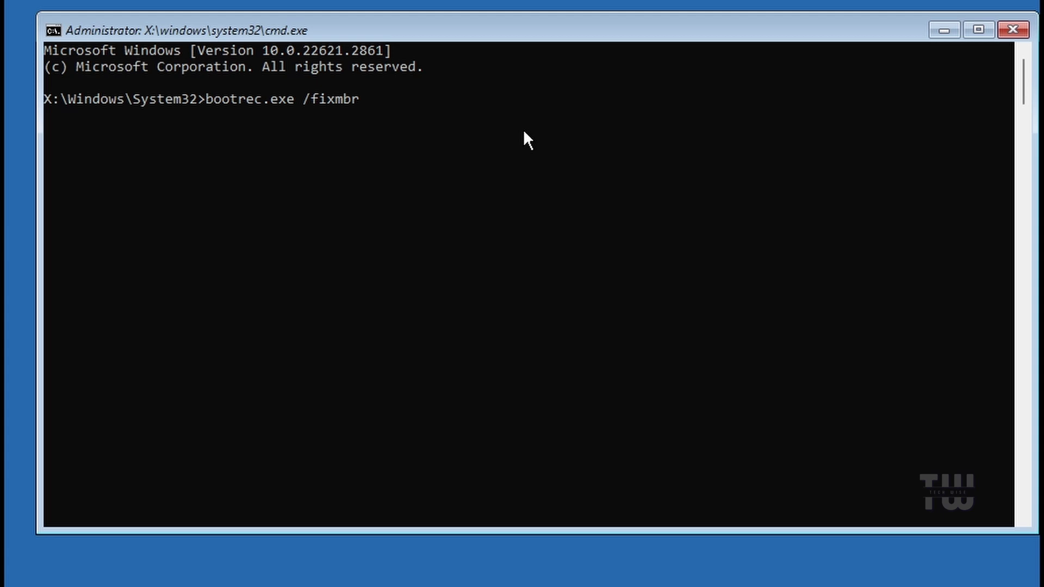
{"action": "key", "text": "Return"}
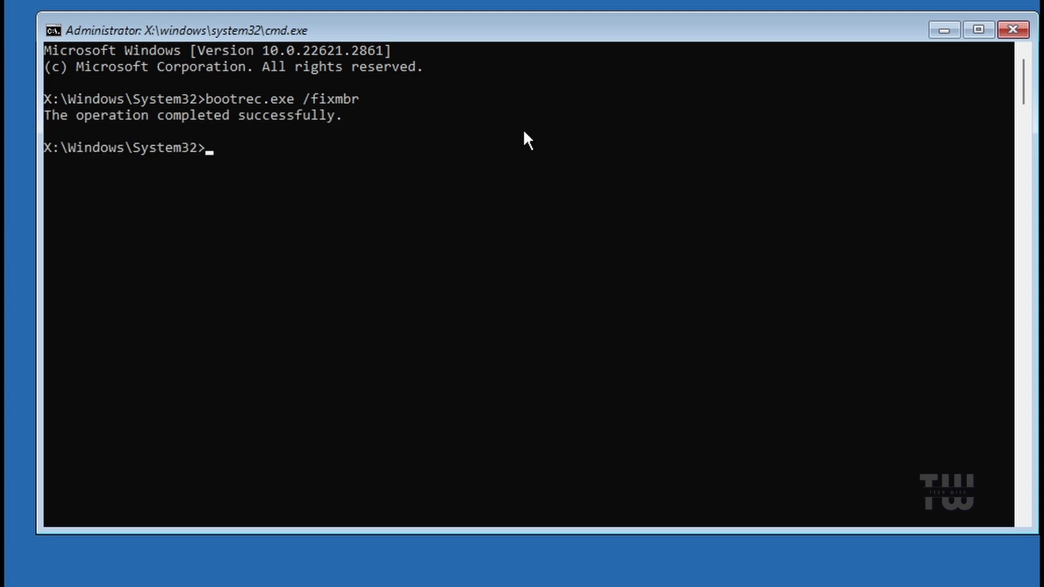
{"action": "type", "text": "bootrec.exe /f"}
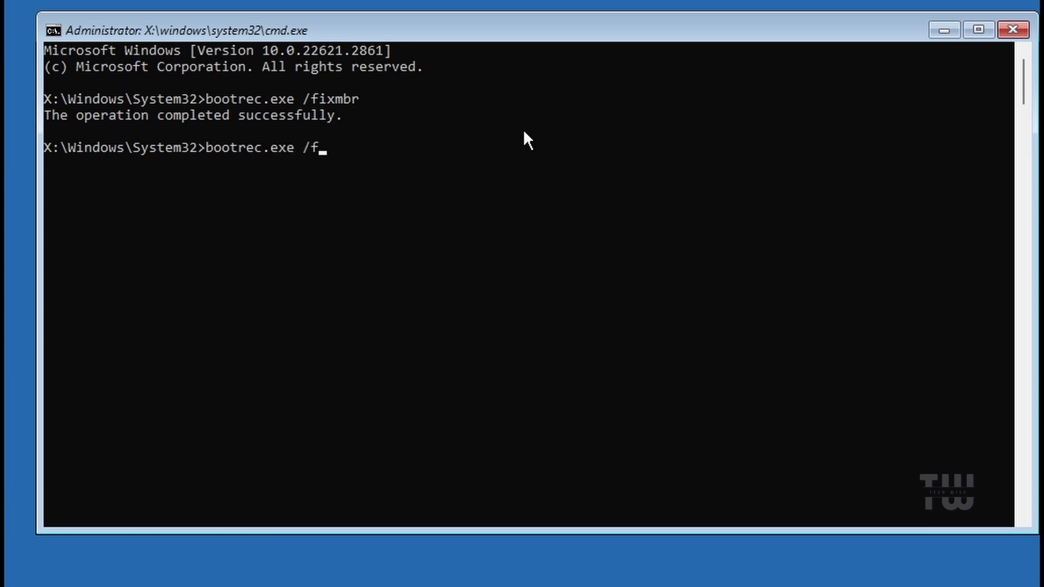
{"action": "type", "text": "ixboot"}
{"action": "key", "text": "Return"}
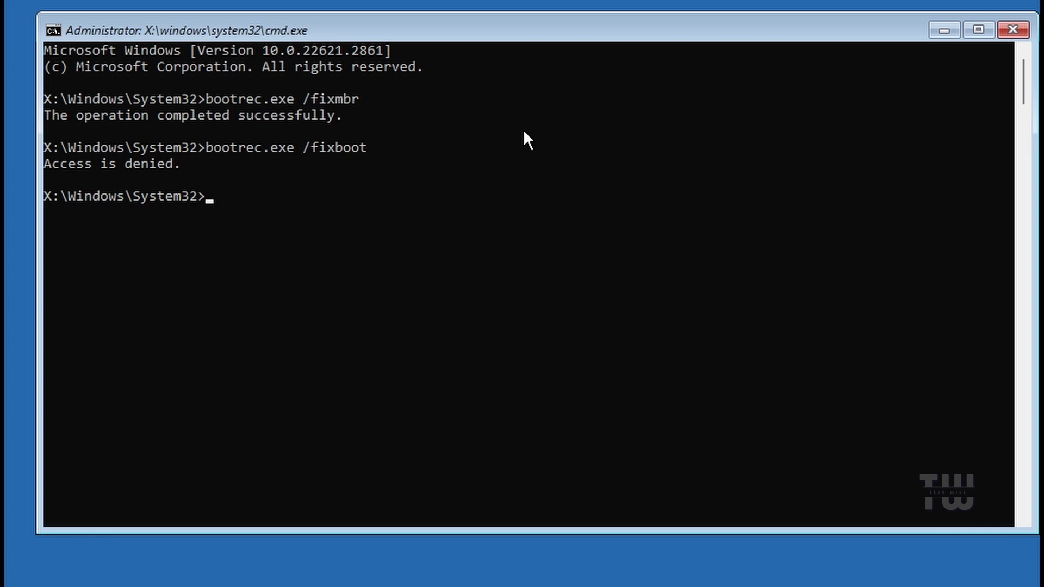
{"action": "type", "text": "bootrec.exe /scanos"}
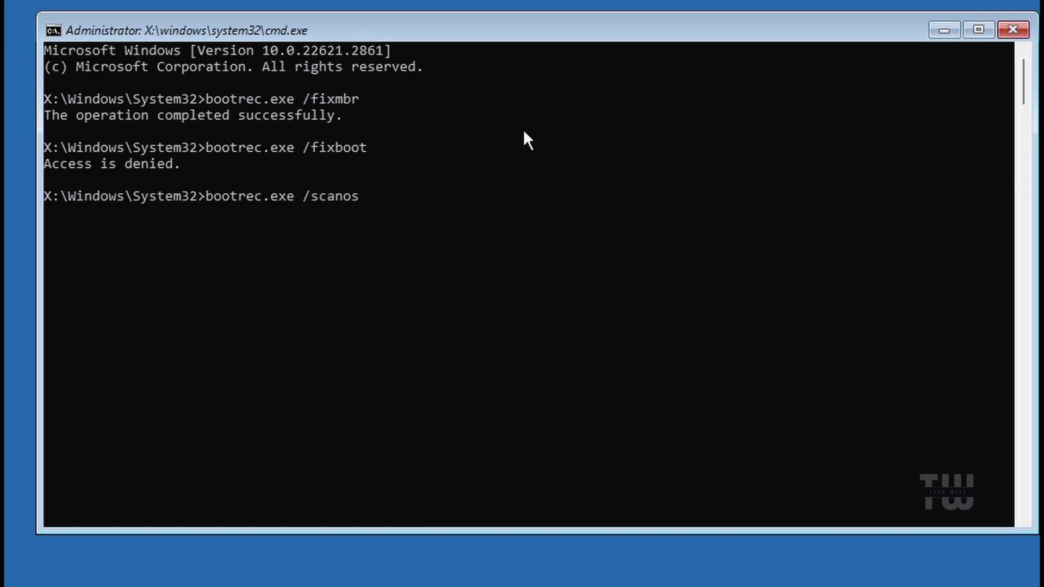
{"action": "key", "text": "Return"}
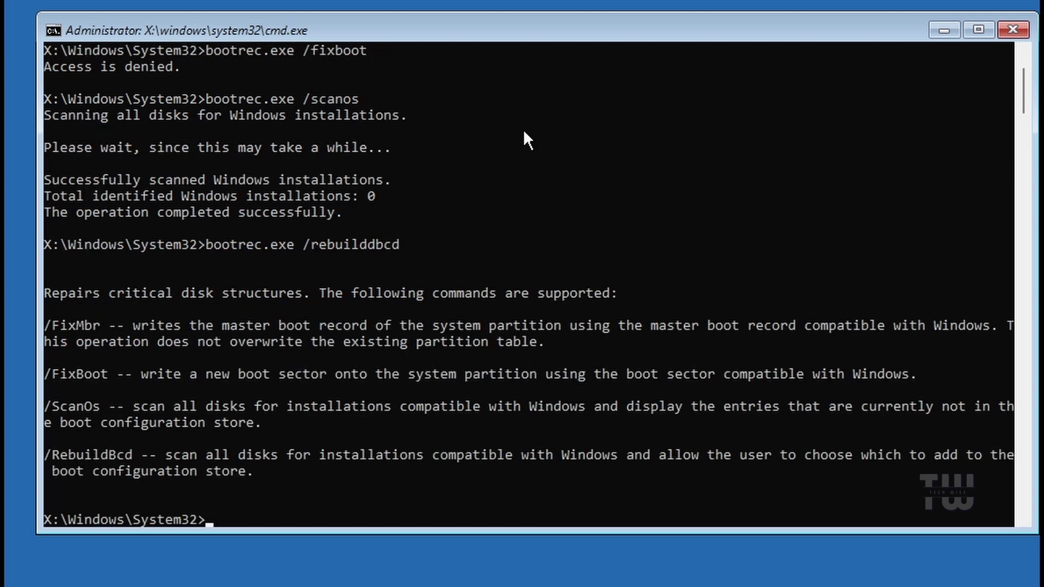
Run bootrec.exe /rebuildbcd, then bcdboot c:\windows /s c: to create boot files on C:.
{"action": "type", "text": "bootrec.exe "}
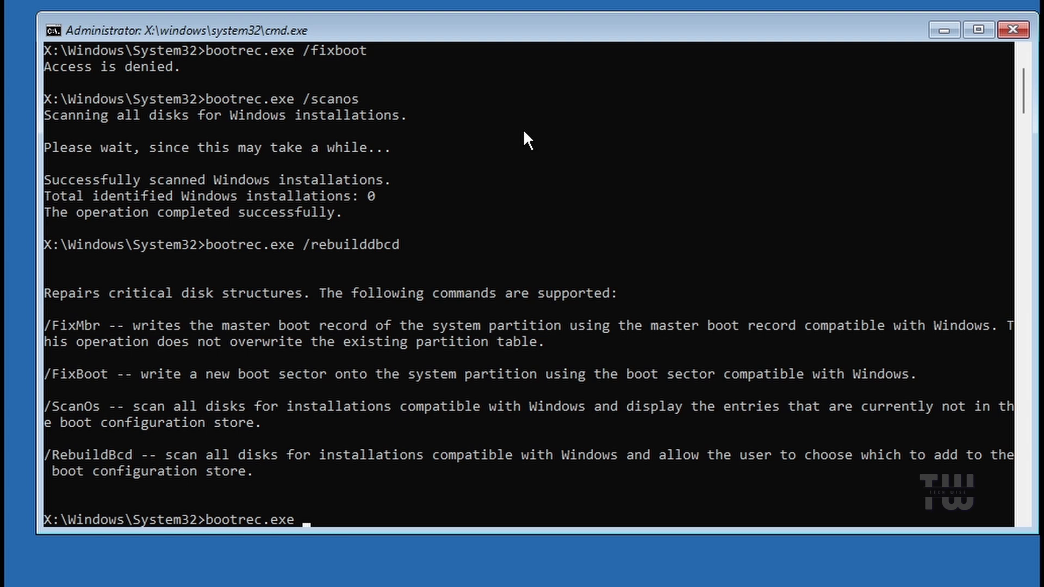
{"action": "type", "text": "/rebuildbcd"}
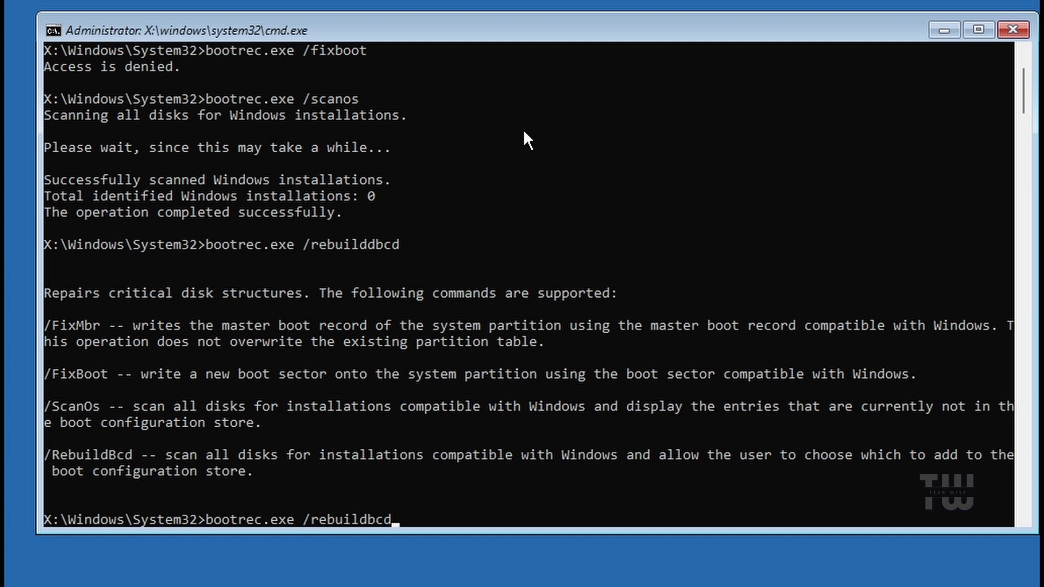
{"action": "key", "text": "Return"}
{"action": "type", "text": "b"}
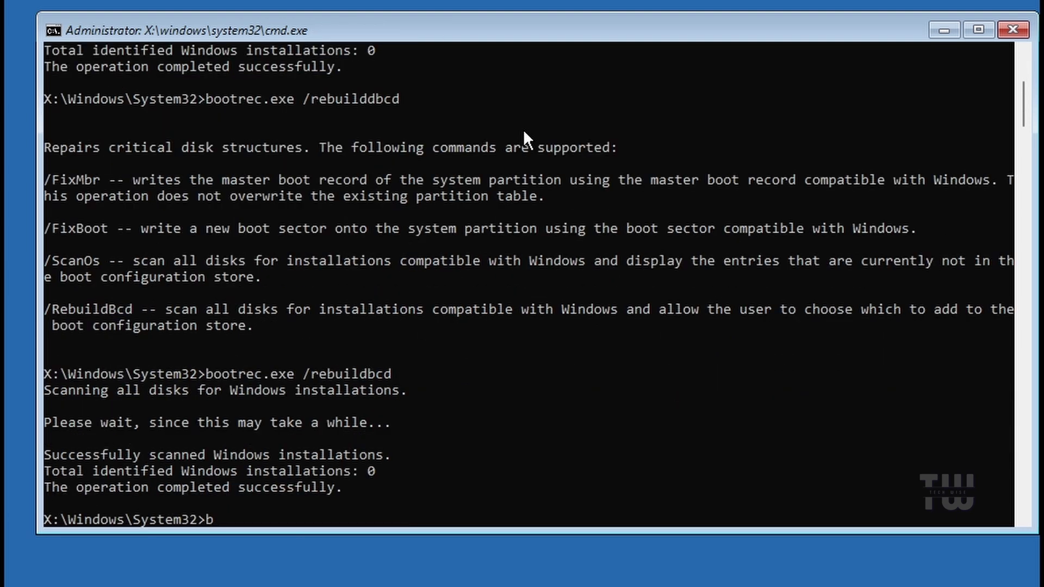
{"action": "type", "text": "cdboot c:\\windows "}
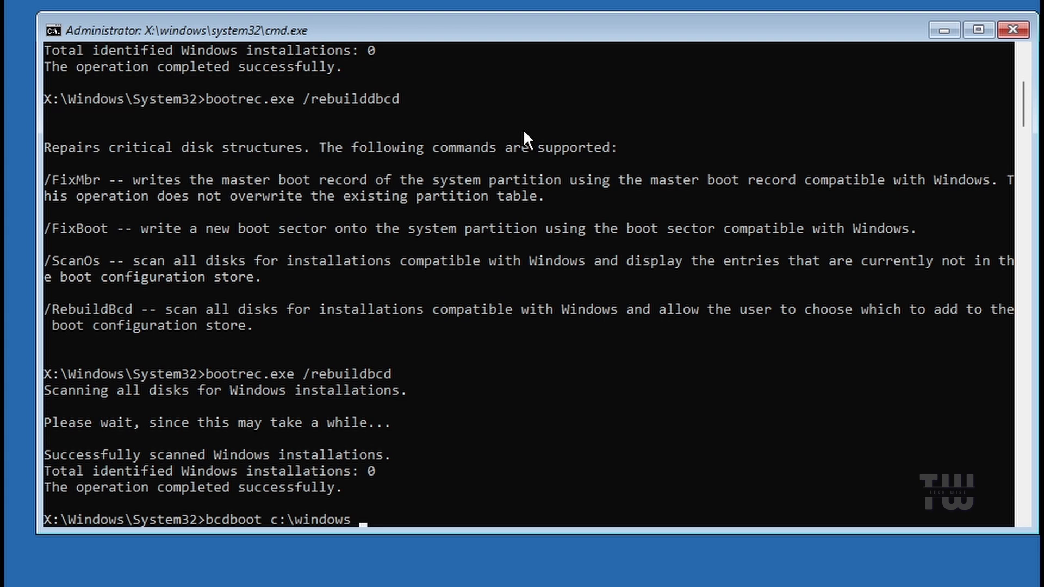
{"action": "type", "text": "/s"}
{"action": "type", "text": " c:"}
{"action": "key", "text": "Return"}
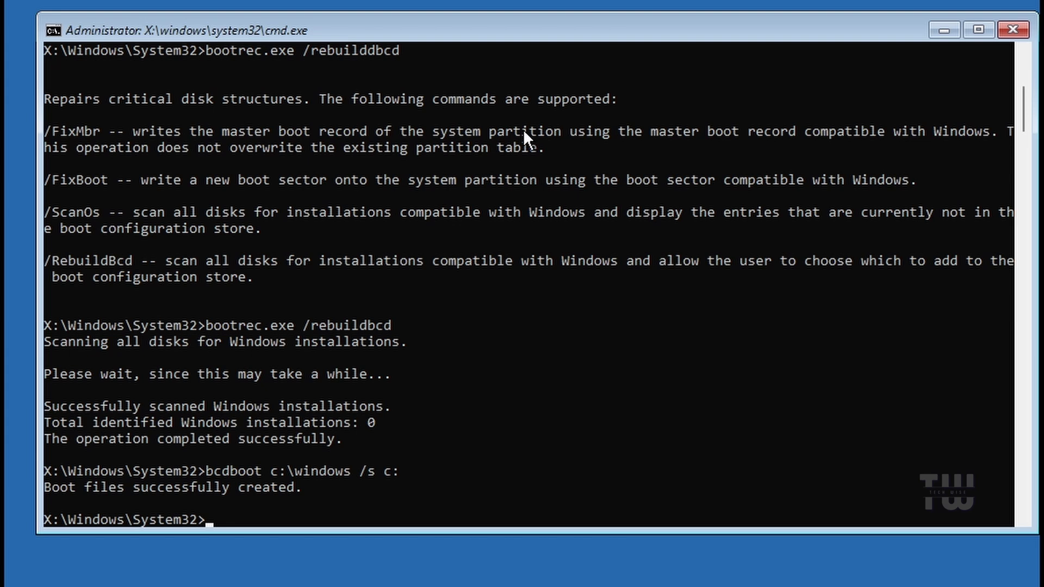
Run chkdsk /f /r c: to fix errors and recover bad sectors on drive C:.
{"action": "type", "text": "chkdsk /f /r "}
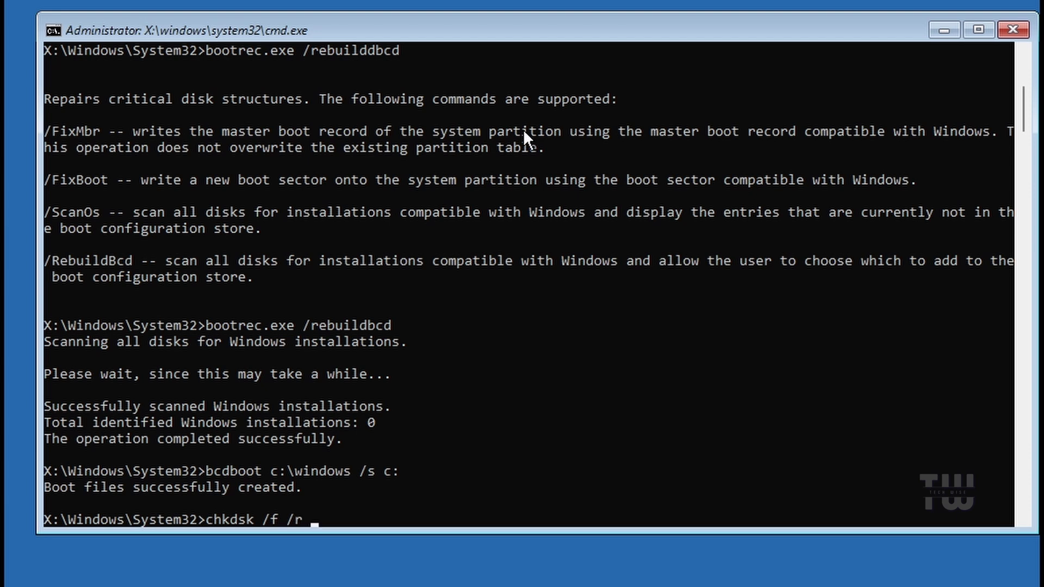
{"action": "type", "text": "c:"}
{"action": "key", "text": "Return"}
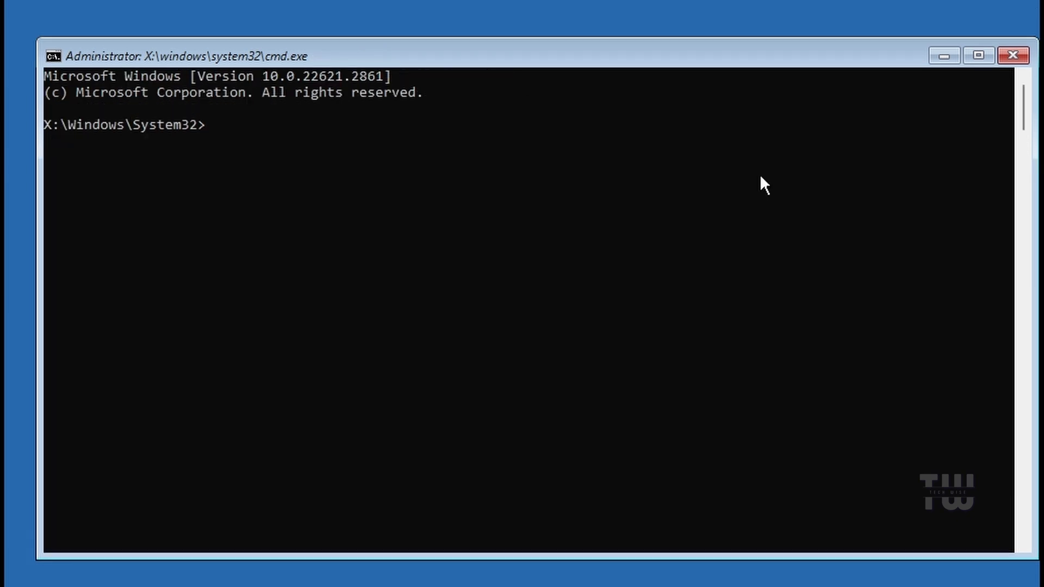
Run sfc /scannow to repair corrupt system files, then exit Command Prompt.
{"action": "type", "text": "sfc /scannow"}
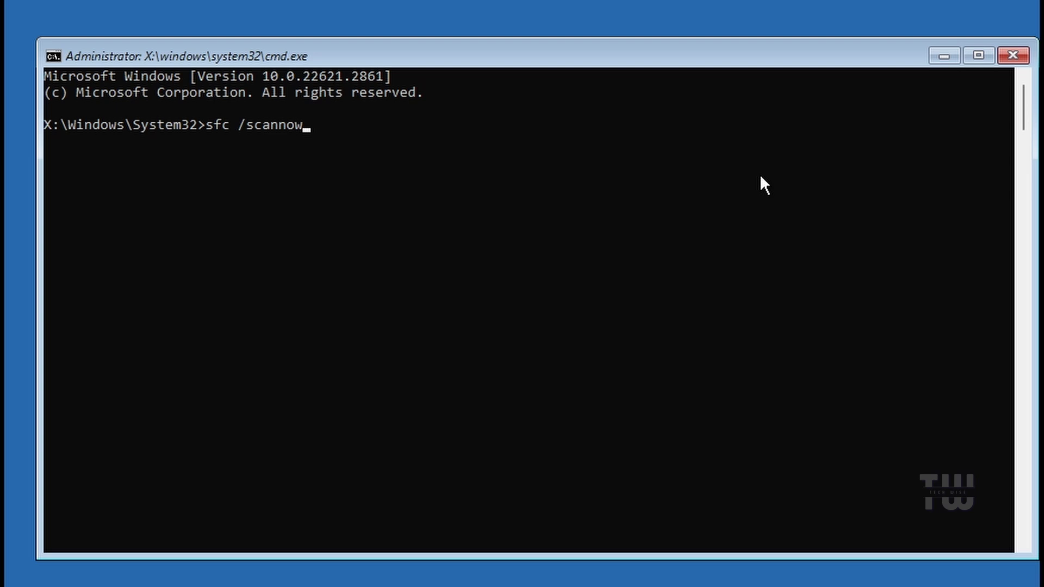
{"action": "key", "text": "Return"}
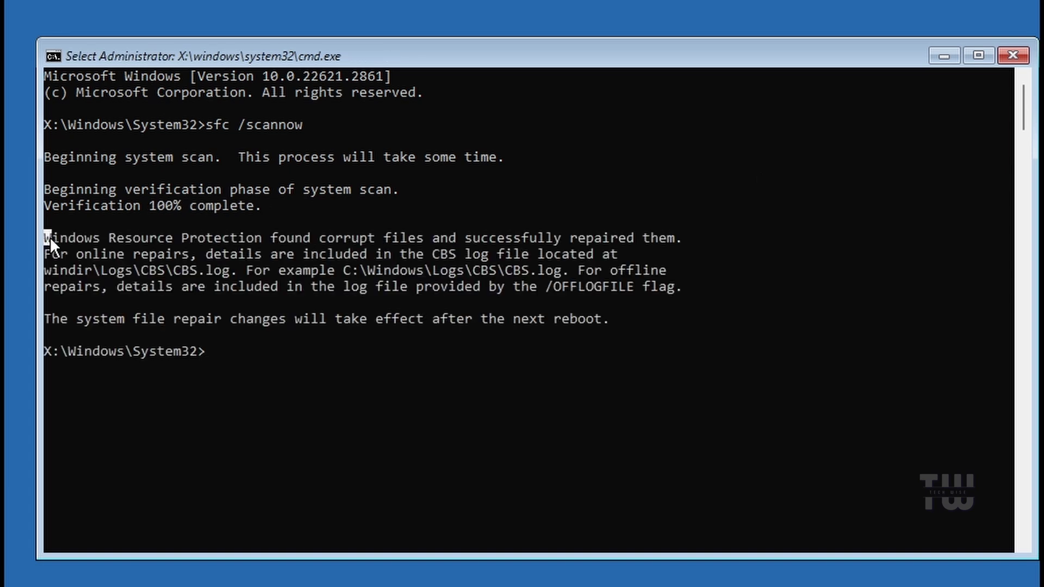
{"action": "left_click_drag", "start_coordinate": [45, 238], "coordinate": [683, 239]}
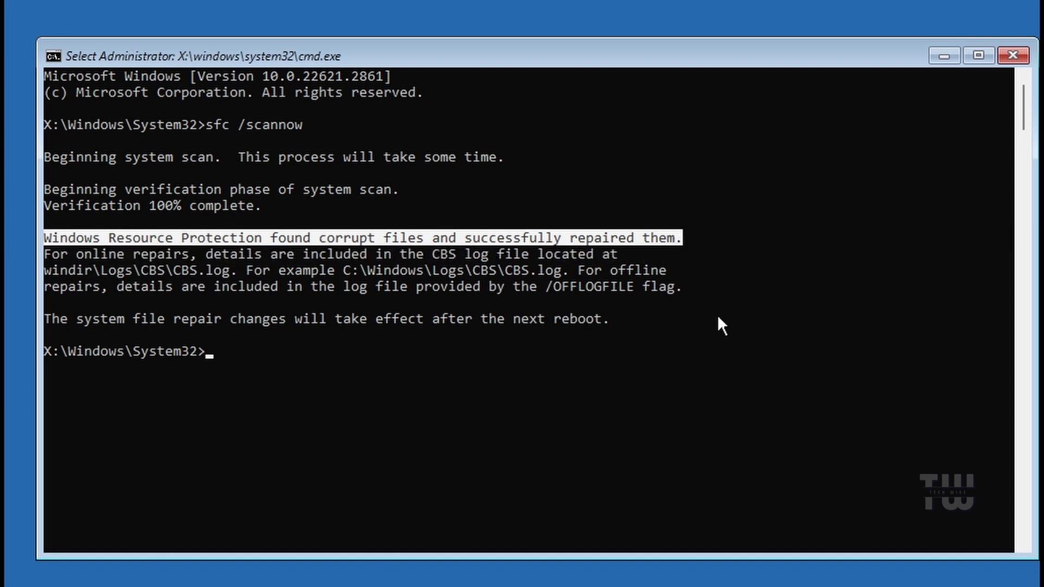
{"action": "type", "text": "exit"}
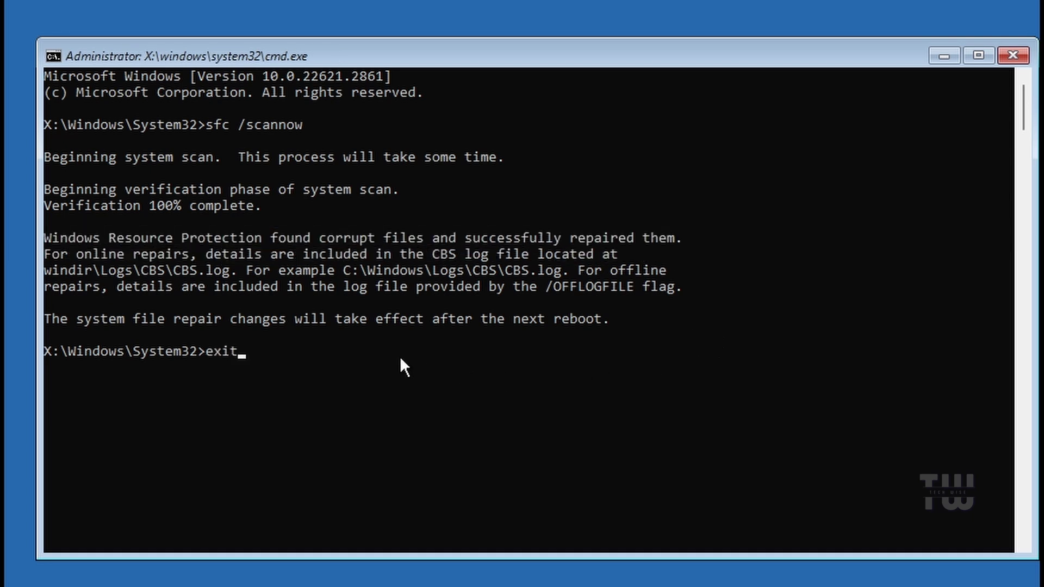
{"action": "key", "text": "Return"}
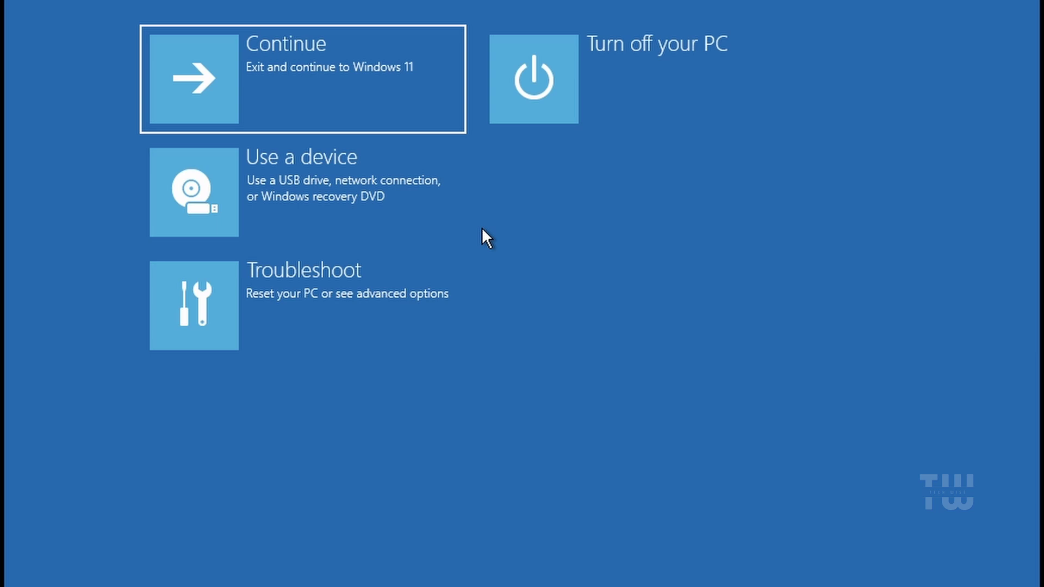
Open Troubleshoot > Advanced options > Startup Settings and restart to boot into Safe Mode.
{"action": "left_click", "coordinate": [298, 308]}
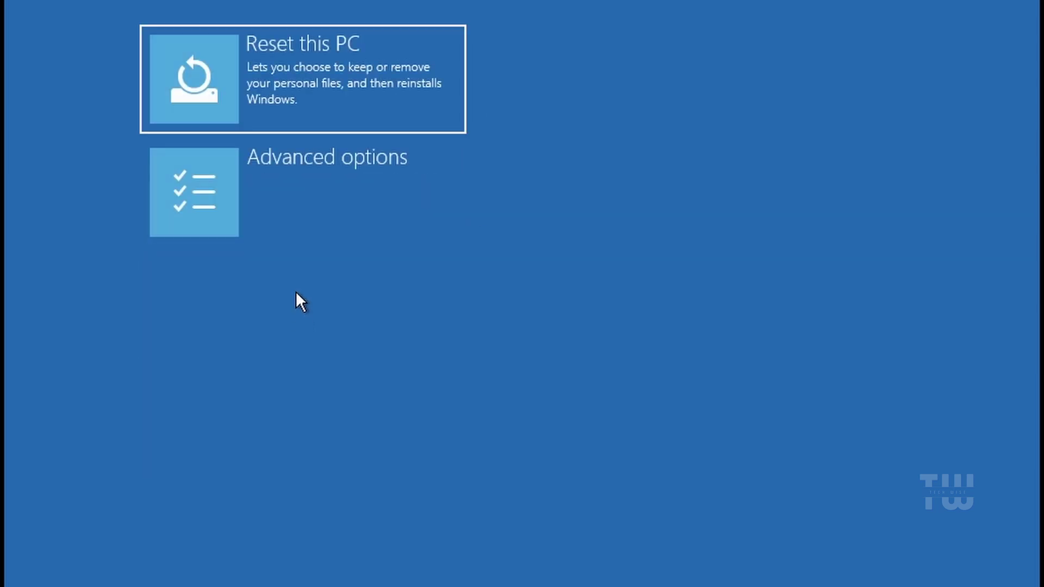
{"action": "left_click", "coordinate": [293, 228]}
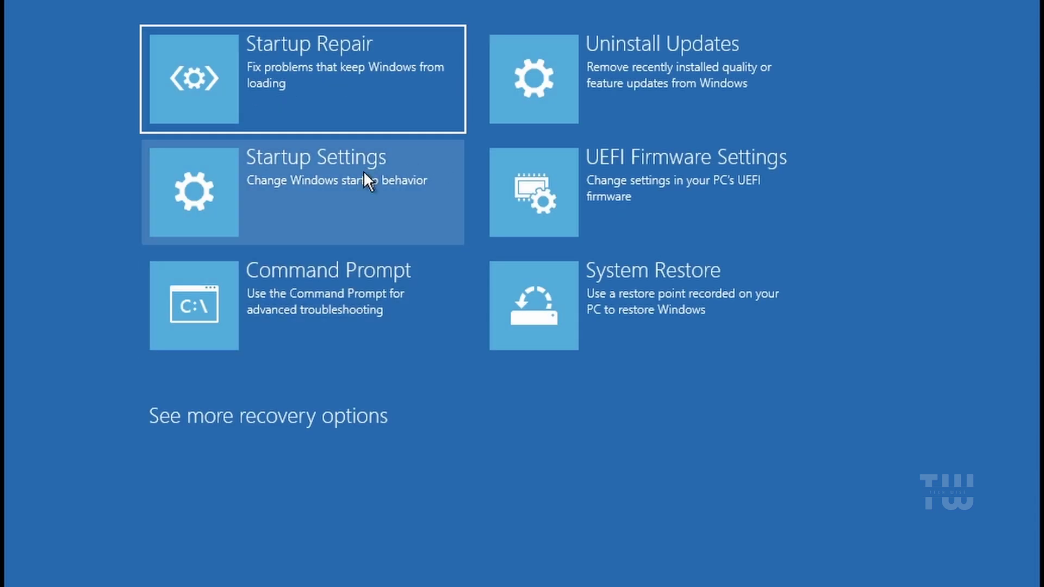
{"action": "left_click", "coordinate": [360, 174]}
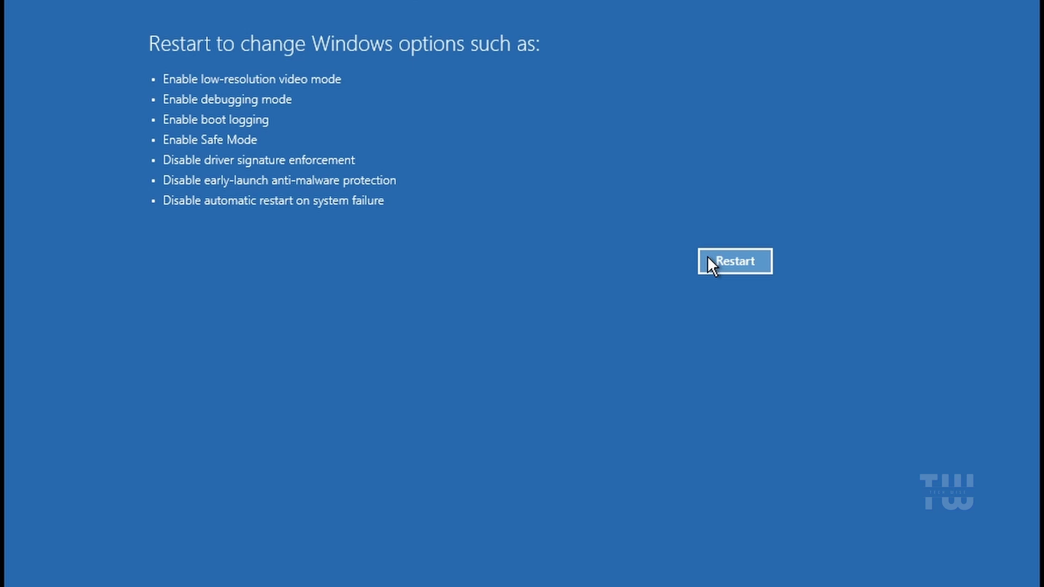
{"action": "left_click", "coordinate": [709, 263]}
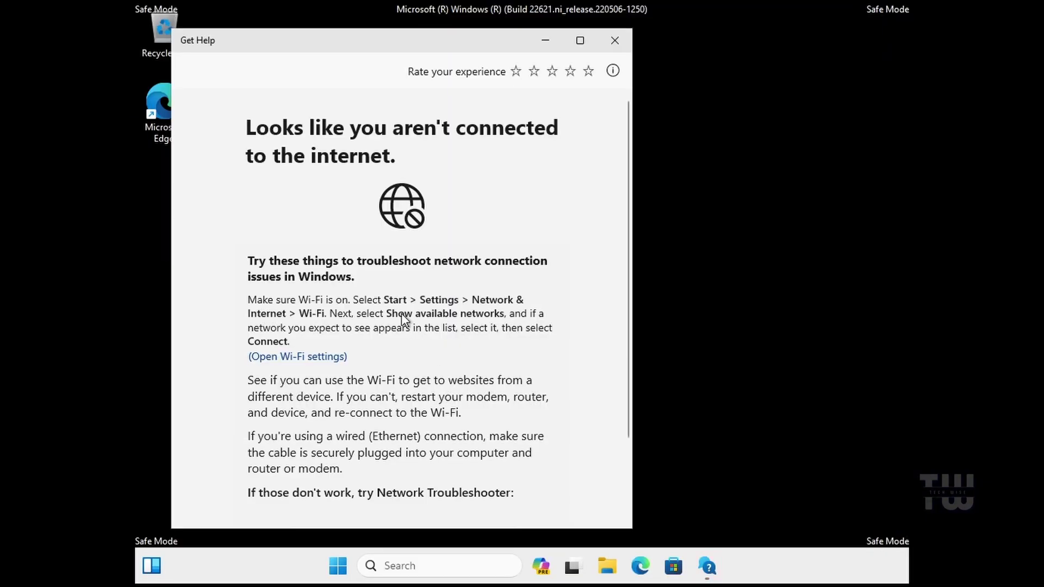
Close the Get Help window and launch Disk Cleanup from Windows search.
{"action": "left_click", "coordinate": [614, 42]}
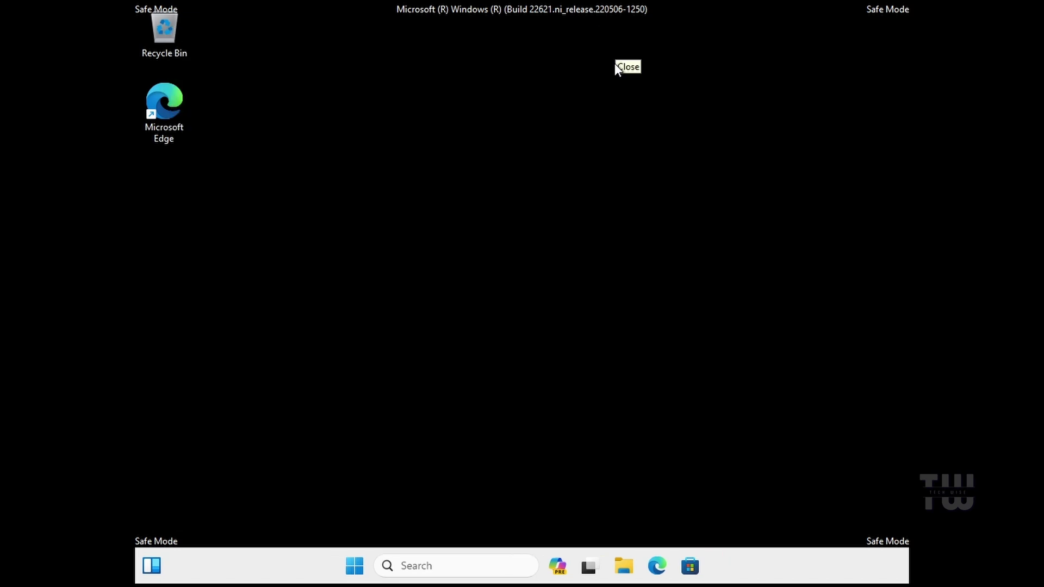
{"action": "left_click", "coordinate": [436, 564]}
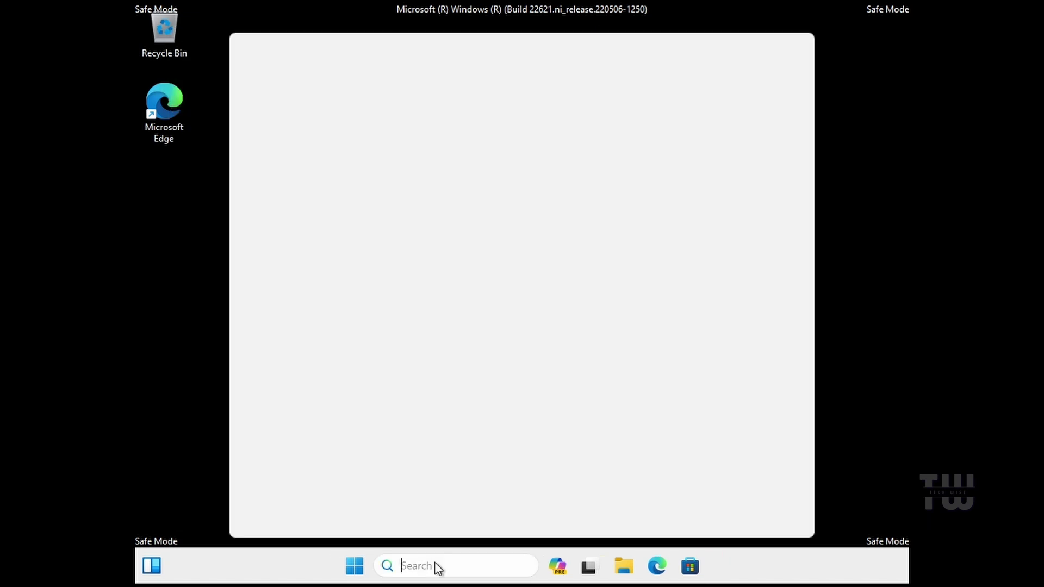
{"action": "type", "text": "d"}
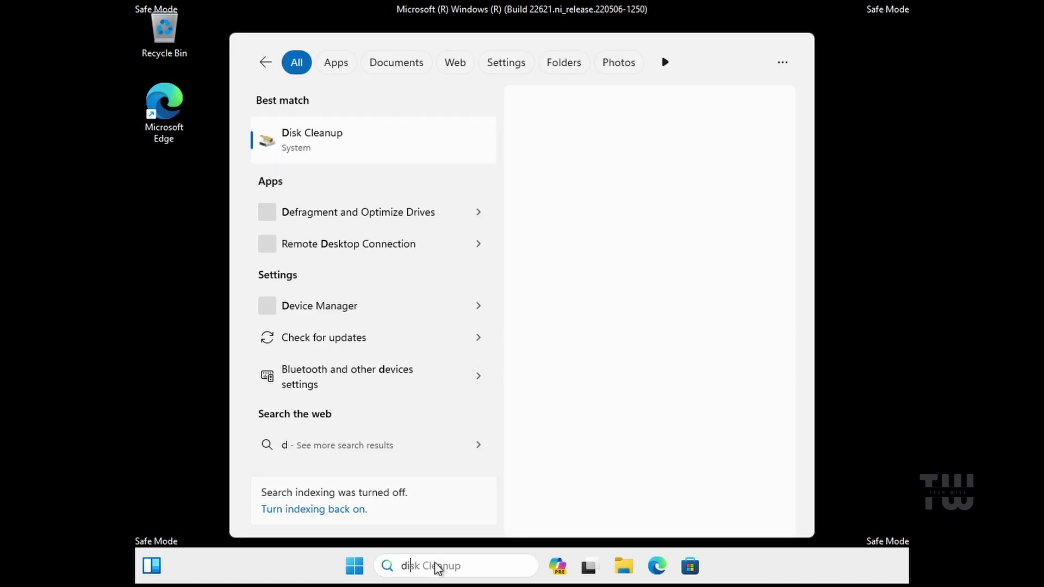
{"action": "left_click", "coordinate": [404, 146]}
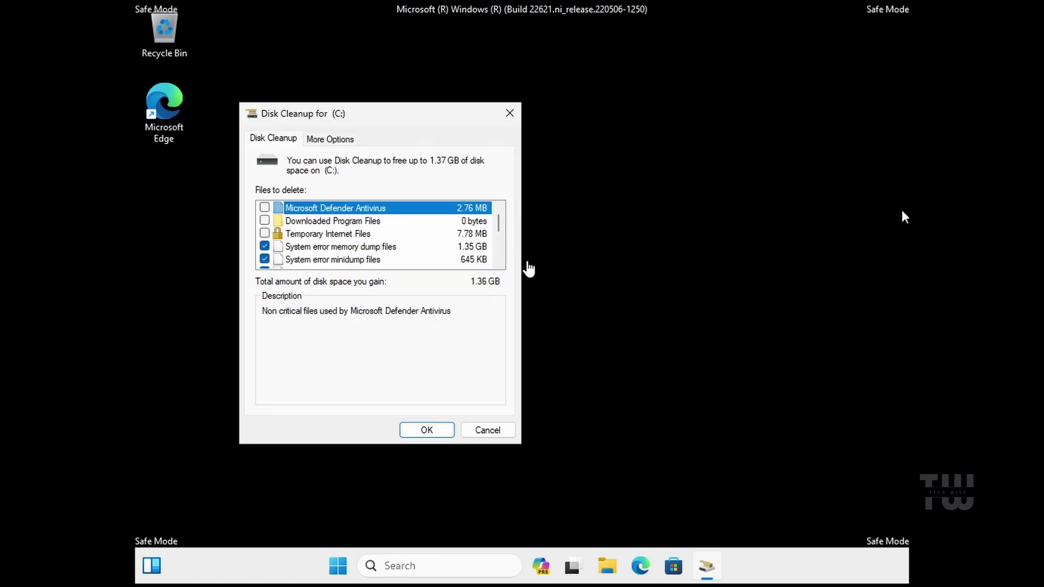
Tick Defender, Downloaded Program, Language Resource, driver package and Recycle Bin files, then permanently delete them.
{"action": "left_click", "coordinate": [264, 207]}
{"action": "left_click", "coordinate": [264, 221]}
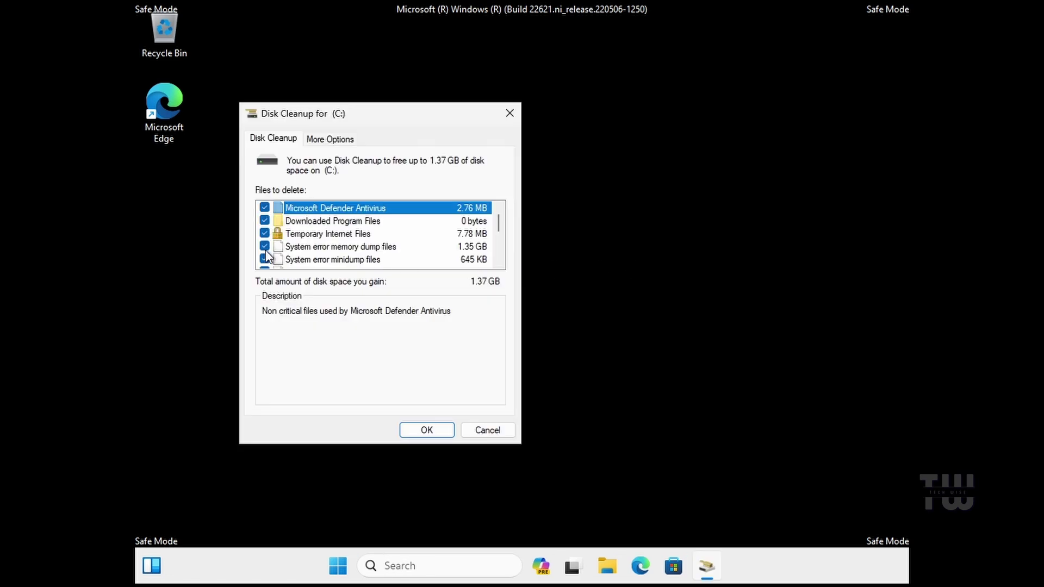
{"action": "scroll", "coordinate": [268, 249], "scroll_direction": "down", "scroll_amount": 3}
{"action": "left_click", "coordinate": [265, 220]}
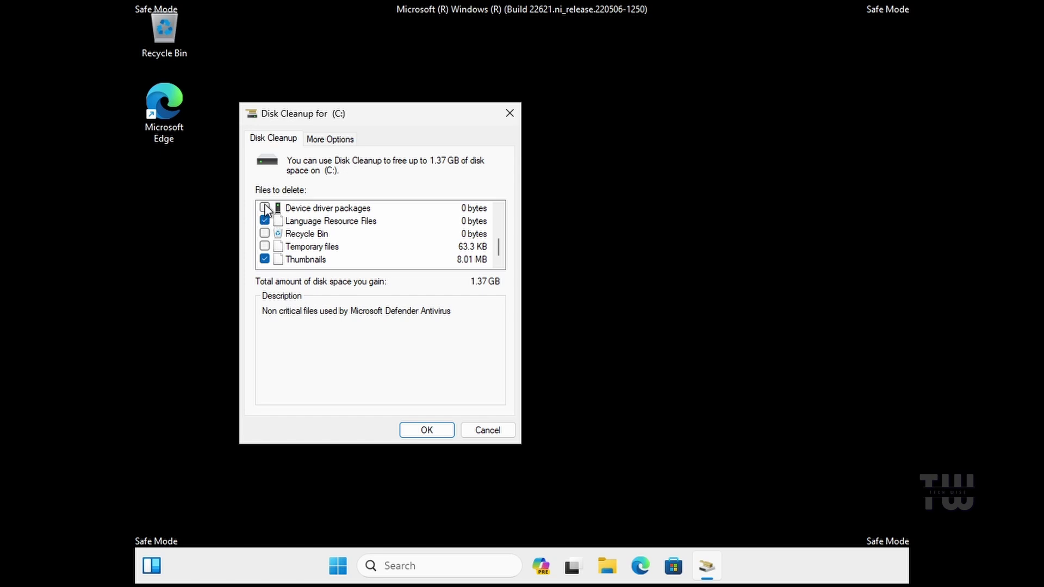
{"action": "left_click", "coordinate": [264, 207]}
{"action": "left_click", "coordinate": [264, 234]}
{"action": "scroll", "coordinate": [266, 248], "scroll_direction": "up", "scroll_amount": 5}
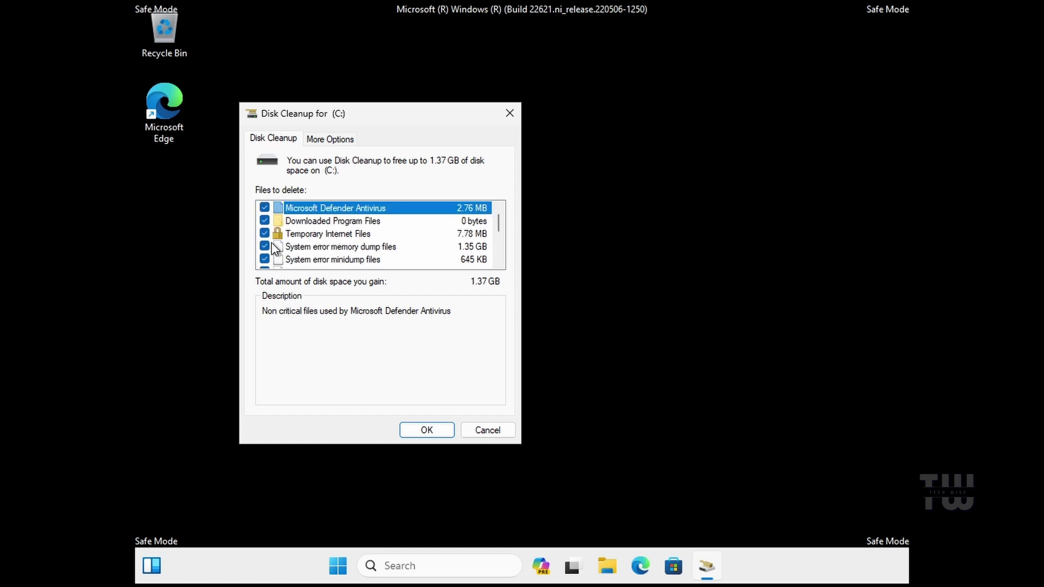
{"action": "left_click", "coordinate": [429, 428]}
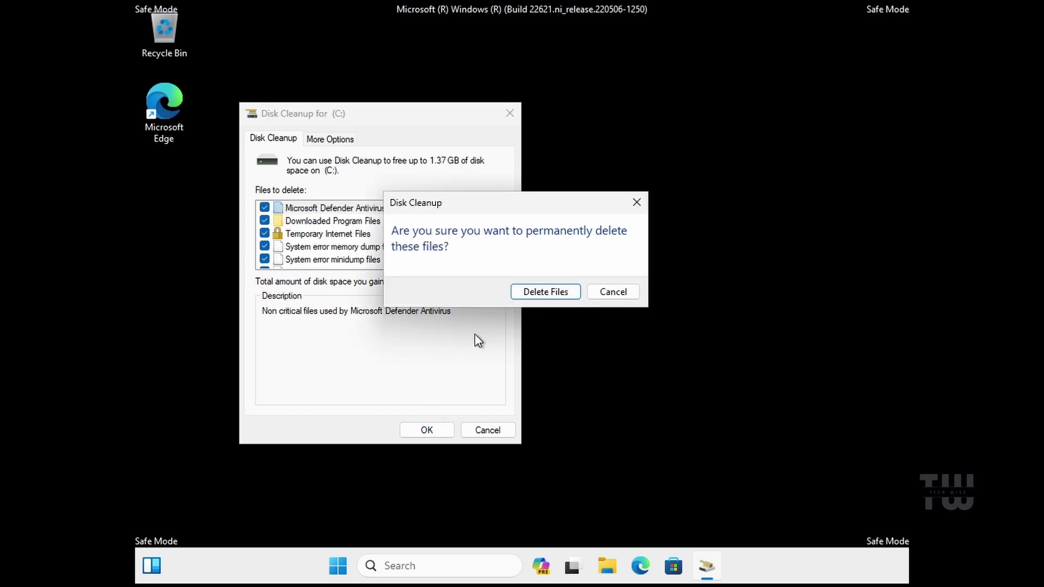
{"action": "left_click", "coordinate": [584, 292]}
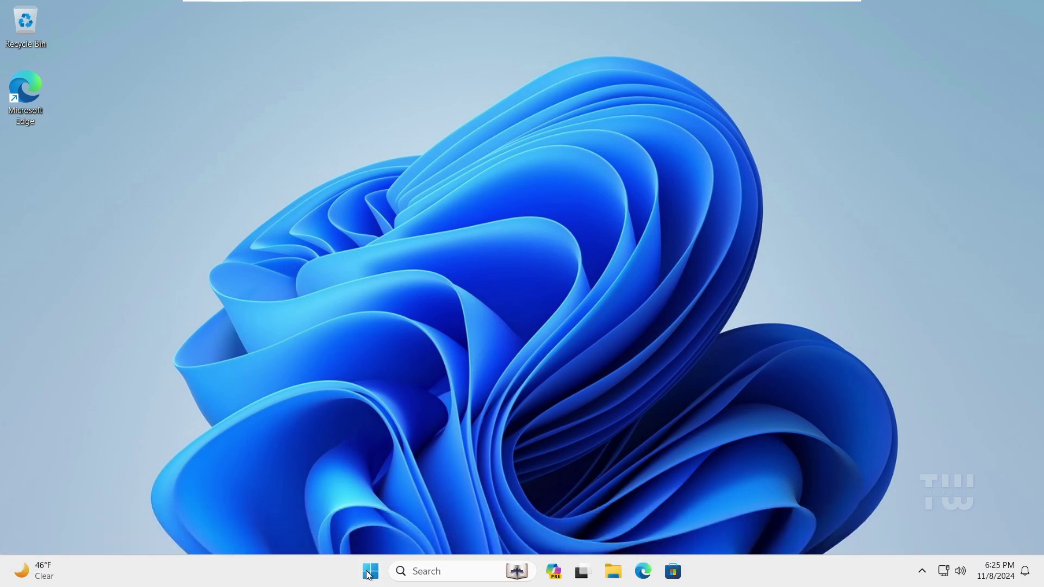
Launch the Hardware and Devices troubleshooter with msdt.exe -id DeviceDiagnostic from Run.
{"action": "right_click", "coordinate": [371, 572]}
{"action": "left_click", "coordinate": [341, 485]}
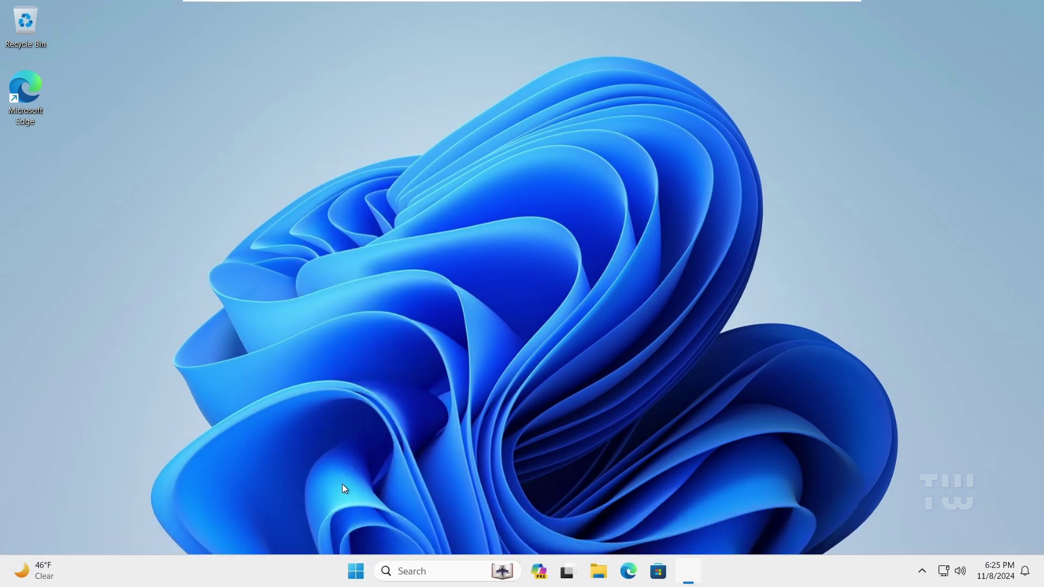
{"action": "type", "text": "m"}
{"action": "type", "text": "sd"}
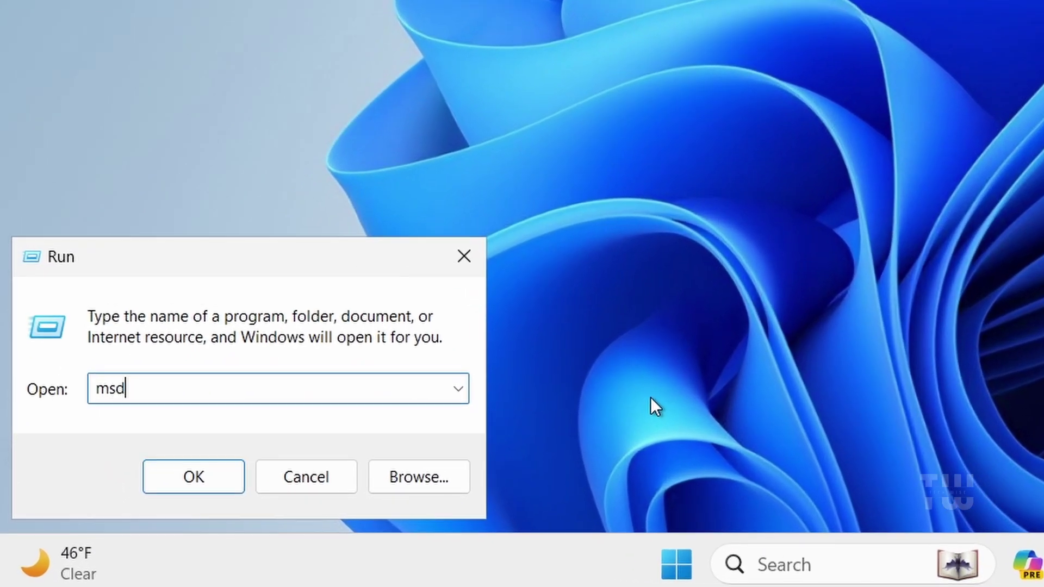
{"action": "type", "text": "t.exe -id Device"}
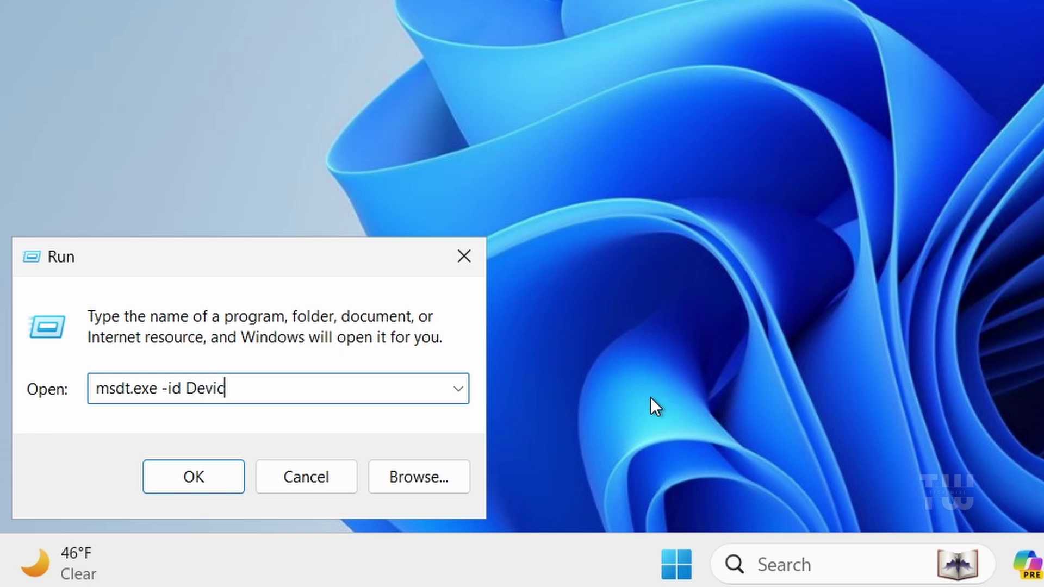
{"action": "type", "text": "Diagnostic"}
{"action": "key", "text": "Return"}
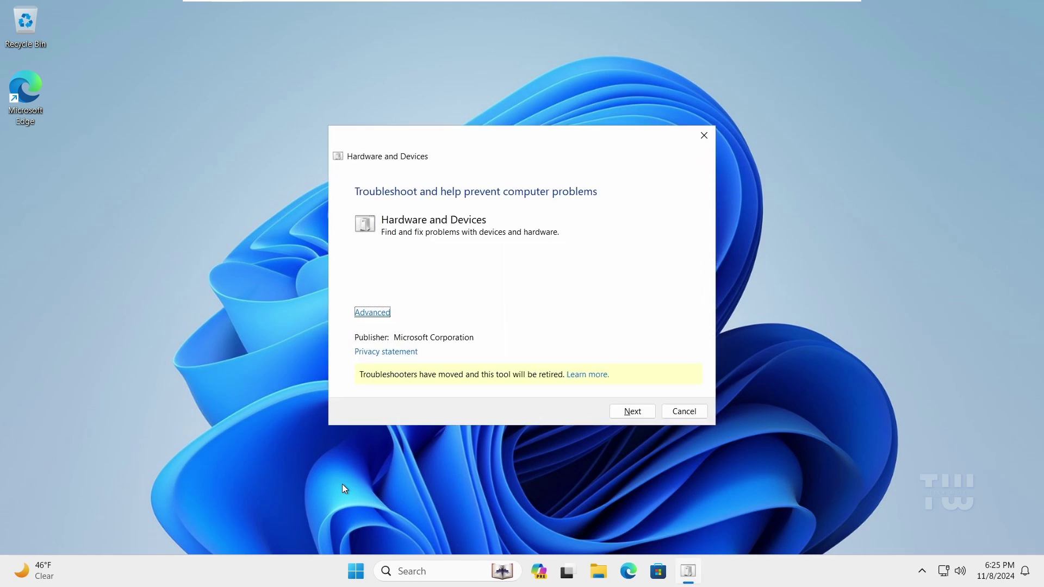
Run the troubleshooter, enable automatic newest-driver checking, confirm the fix, and close it.
{"action": "left_click", "coordinate": [372, 313]}
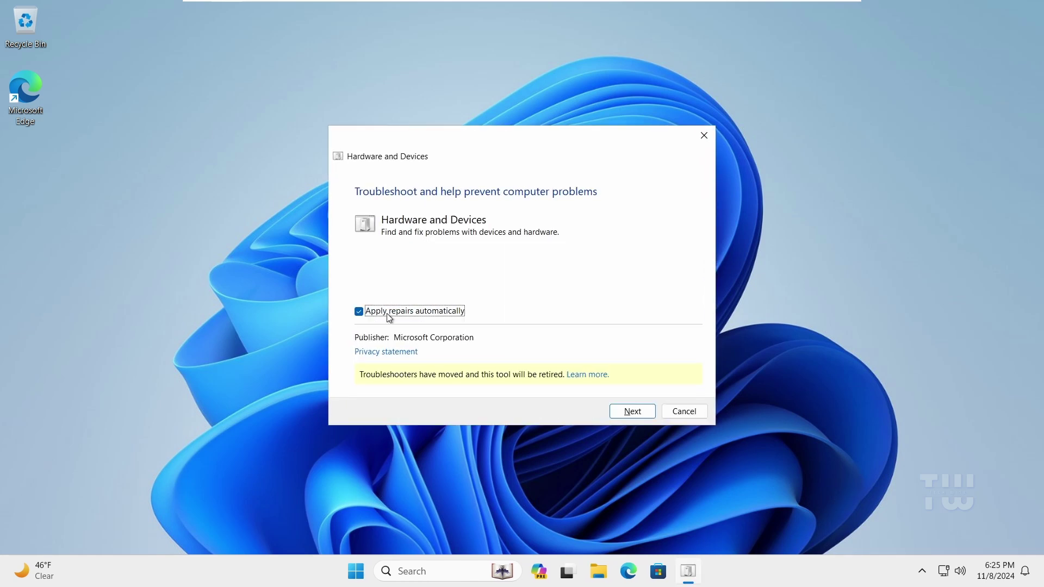
{"action": "left_click", "coordinate": [640, 413]}
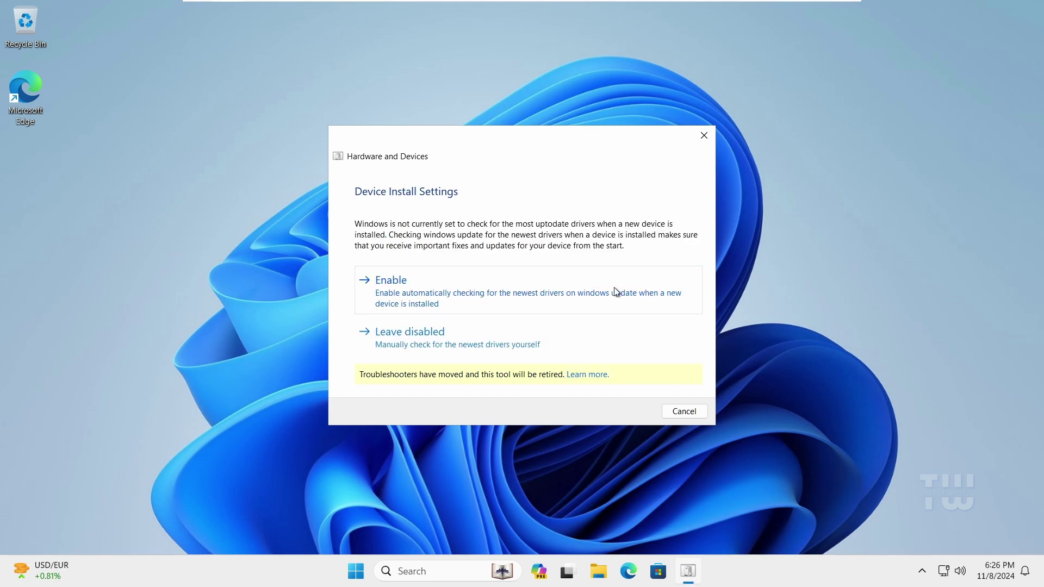
{"action": "left_click", "coordinate": [542, 298]}
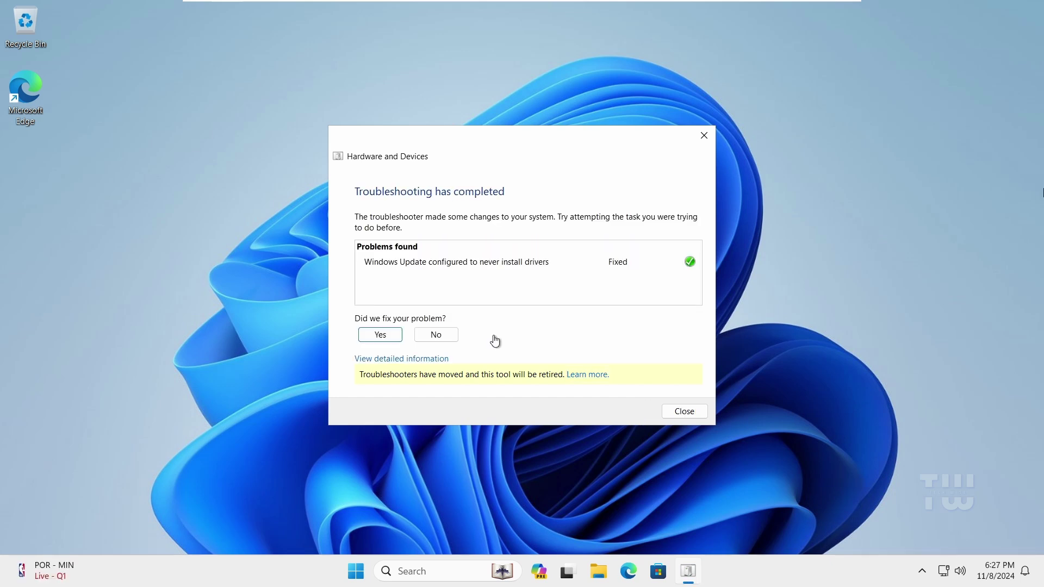
{"action": "left_click", "coordinate": [381, 335]}
{"action": "left_click", "coordinate": [684, 413]}
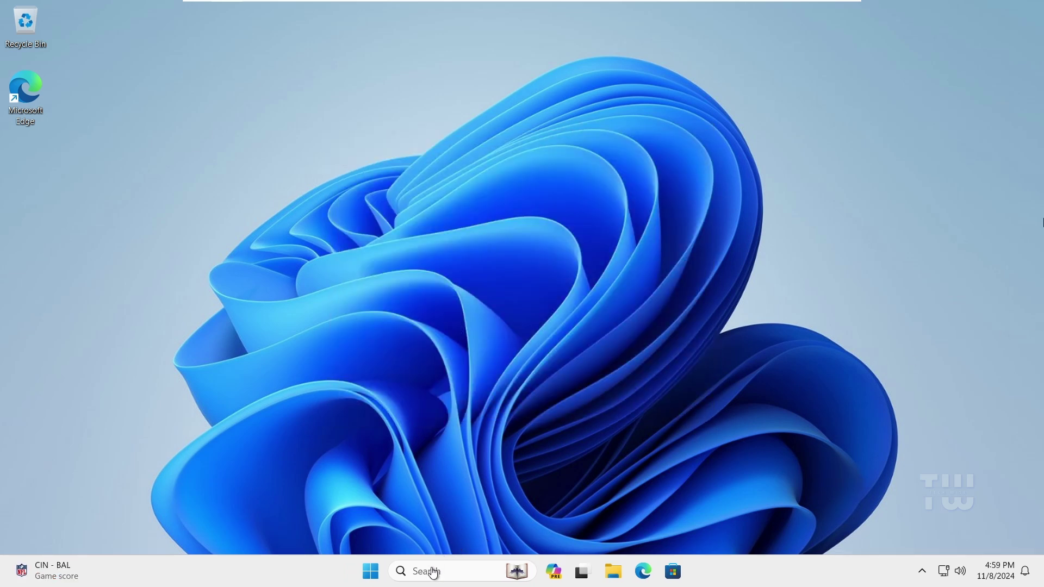
Open Control Panel's Programs and Features and select Microsoft Edge WebView2 Runtime.
{"action": "left_click", "coordinate": [432, 570]}
{"action": "type", "text": "control panel"}
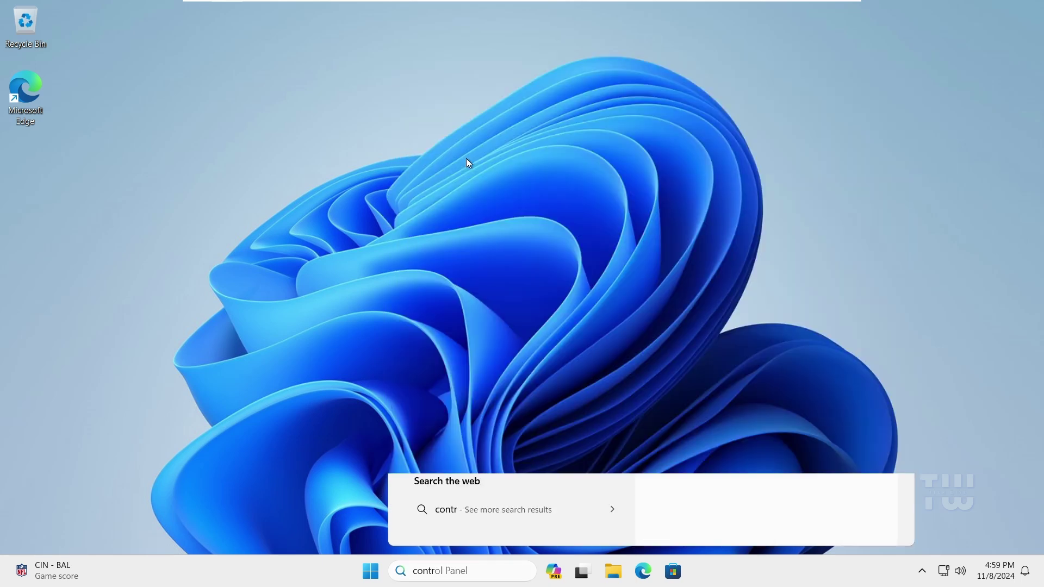
{"action": "key", "text": "Return"}
{"action": "left_click", "coordinate": [368, 348]}
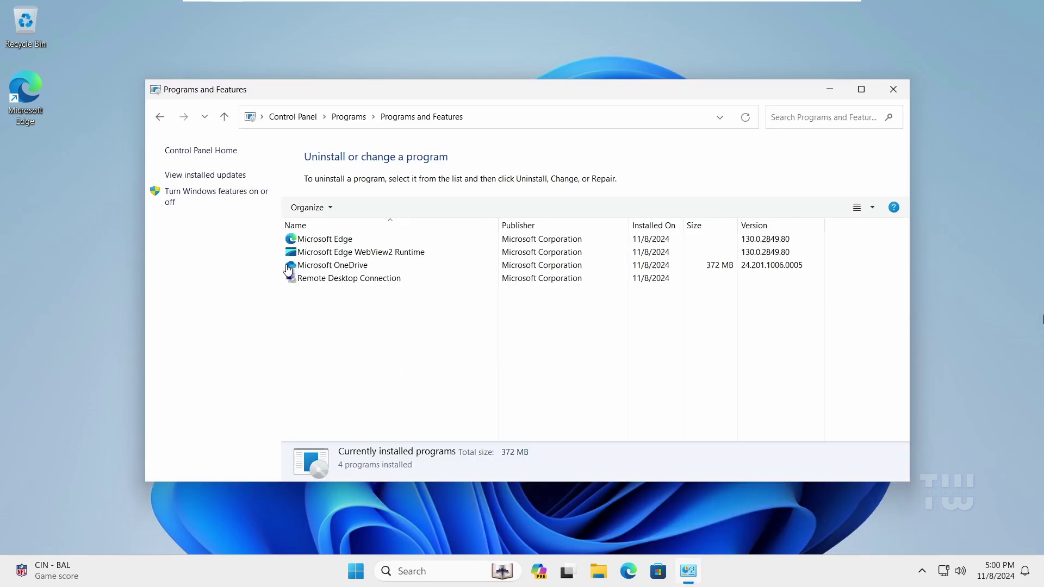
{"action": "left_click", "coordinate": [336, 254]}
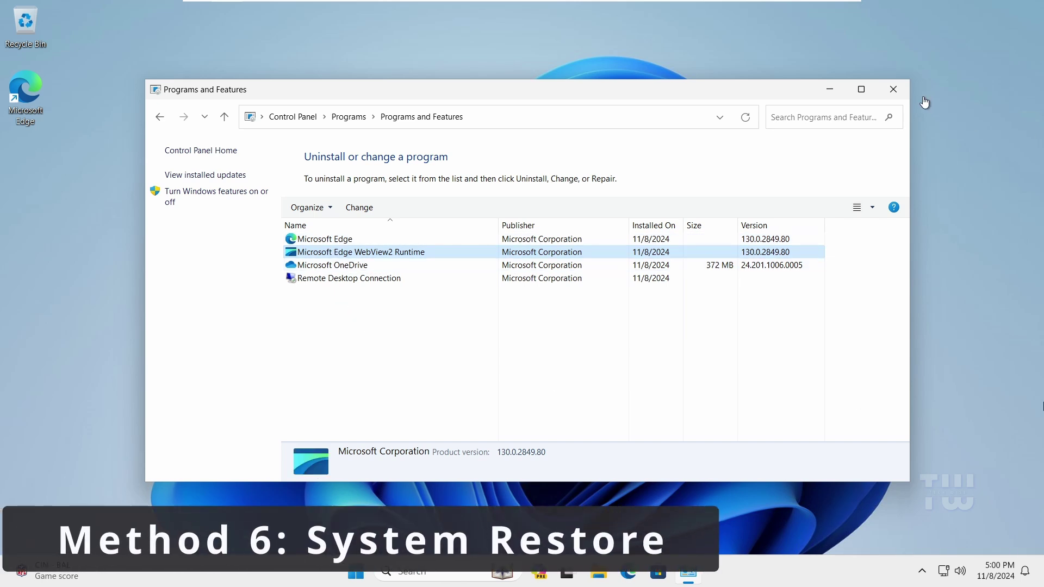
Close Programs and Features and launch System Restore from recovery Troubleshoot > Advanced options.
{"action": "left_click", "coordinate": [896, 90]}
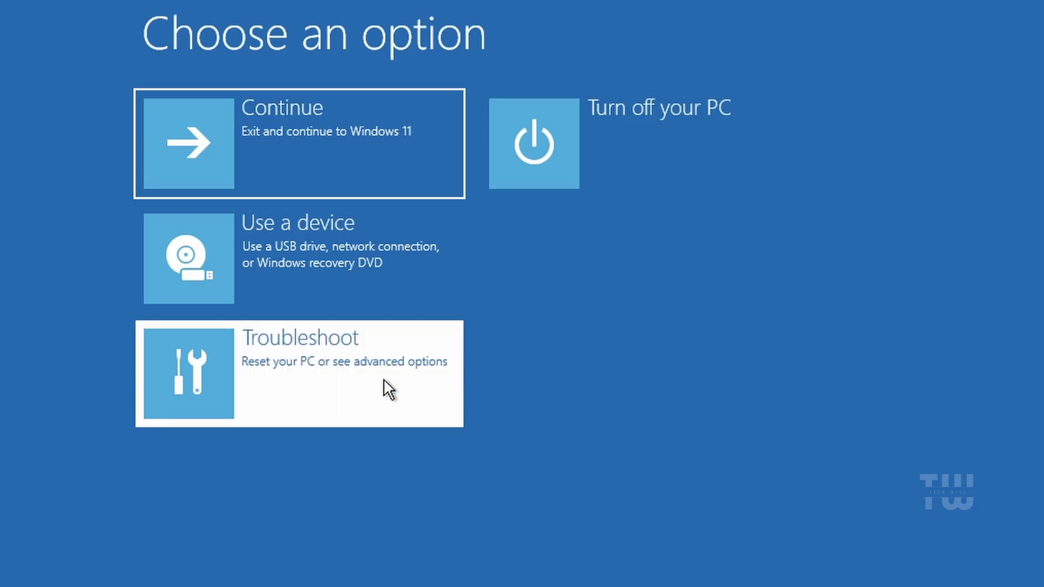
{"action": "left_click", "coordinate": [384, 379]}
{"action": "left_click", "coordinate": [325, 276]}
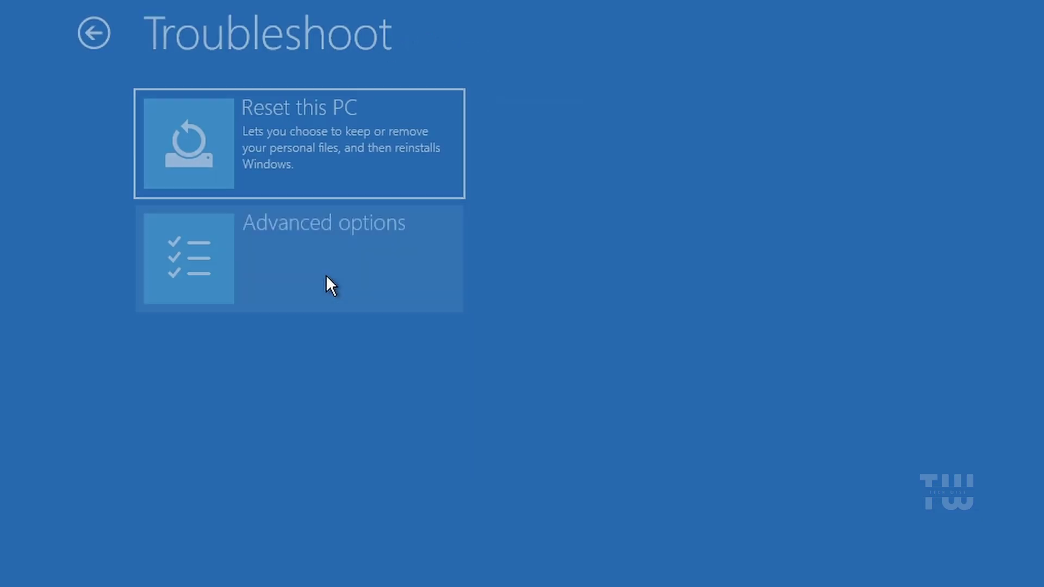
{"action": "left_click", "coordinate": [688, 364]}
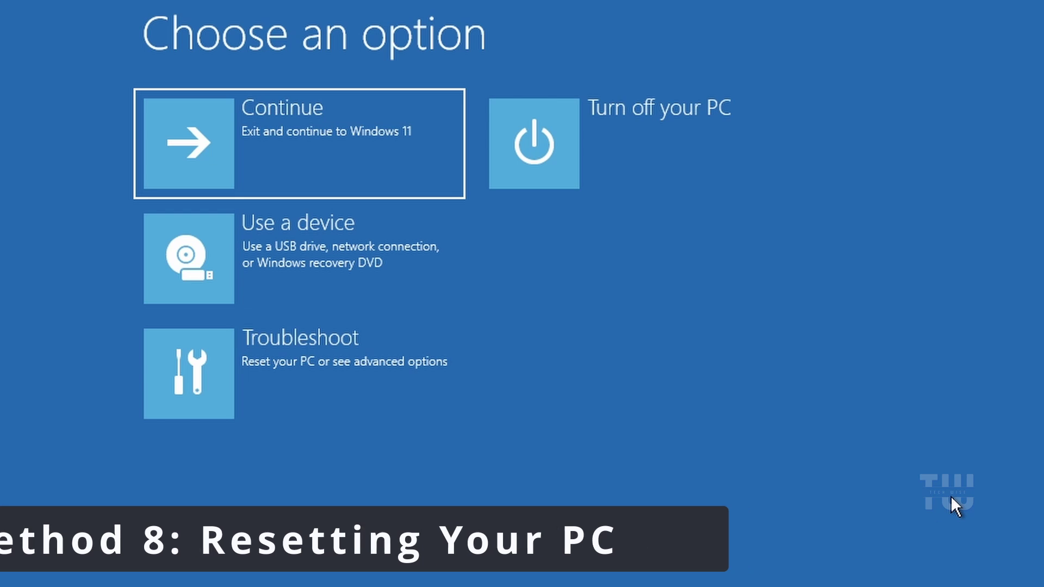
From Troubleshoot, start Reset this PC with the Keep my files option.
{"action": "left_click", "coordinate": [409, 393]}
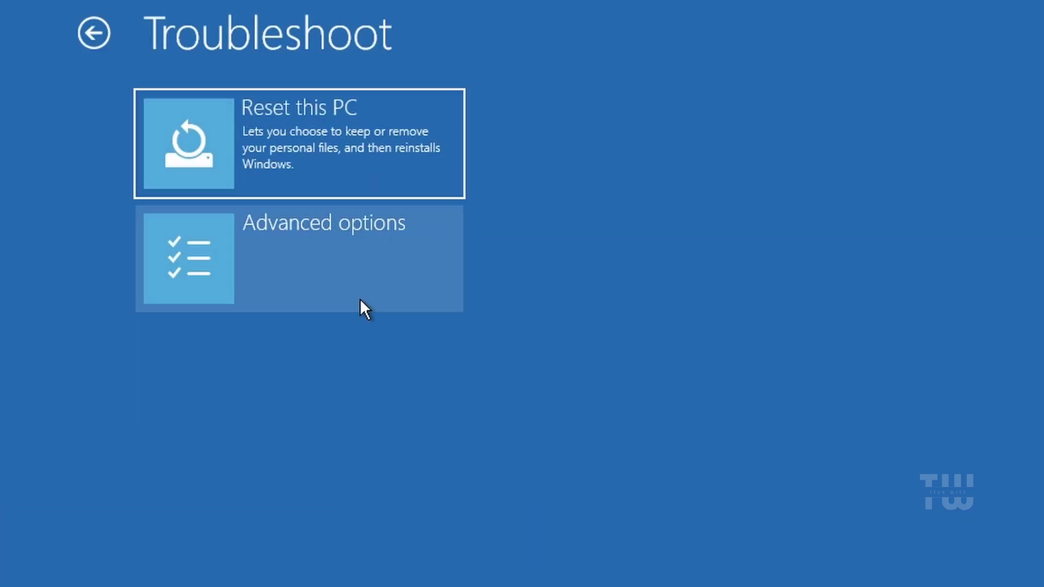
{"action": "left_click", "coordinate": [311, 145]}
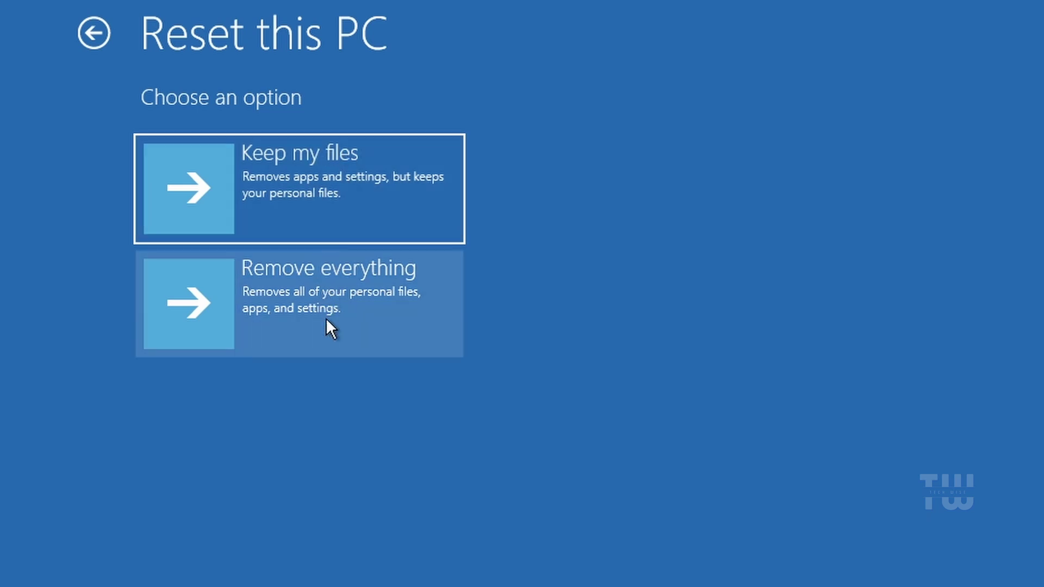
{"action": "left_click", "coordinate": [300, 220]}
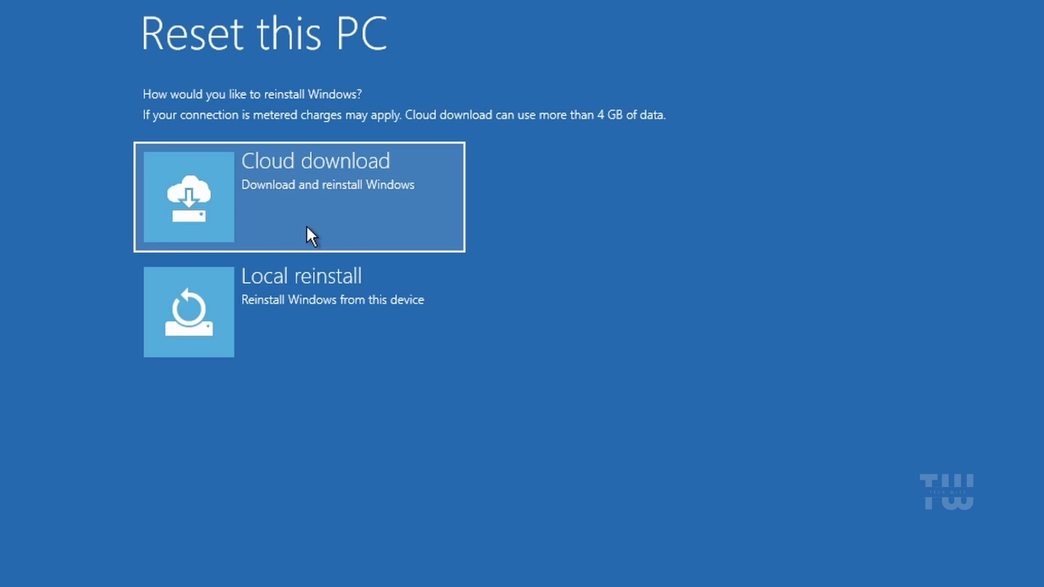